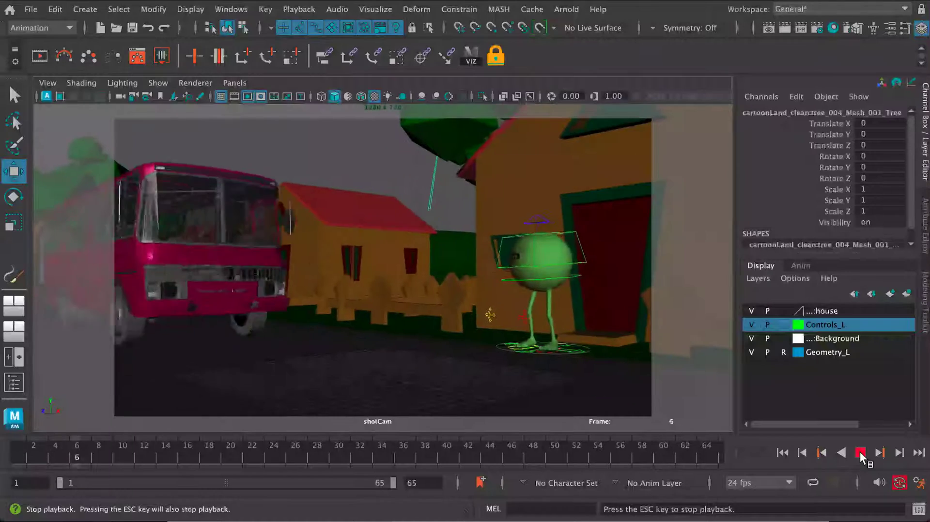
# - Stop playback at frame 21 and select the shotCam camera in the scene outliner
pyautogui.click(859, 452)
pyautogui.press('space')
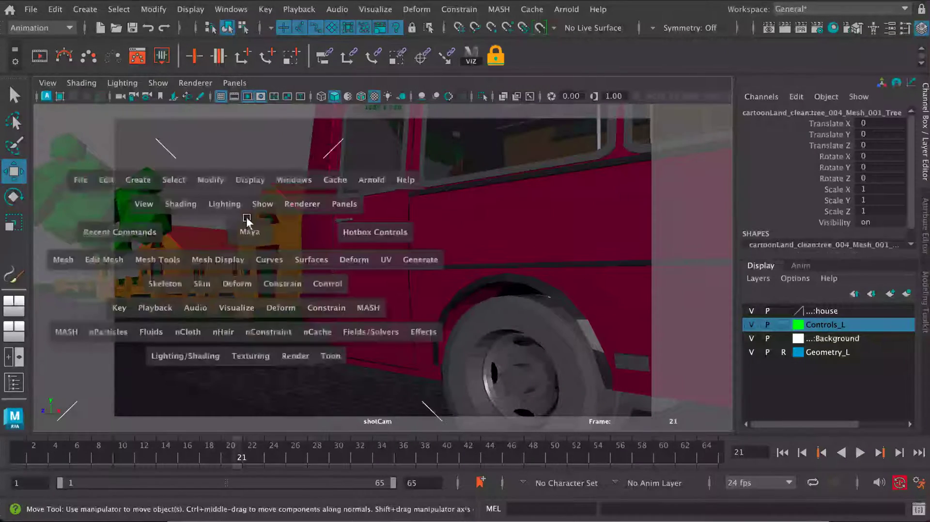
pyautogui.moveTo(250, 193)
pyautogui.keyDown('alt'); pyautogui.mouseDown()
pyautogui.moveTo(260, 176)
pyautogui.moveTo(337, 211)
pyautogui.moveTo(263, 193)
pyautogui.mouseUp(); pyautogui.keyUp('alt')
pyautogui.moveTo(262, 193)
pyautogui.keyDown('alt'); pyautogui.mouseDown(button='right')
pyautogui.moveTo(316, 208)
pyautogui.moveTo(231, 200)
pyautogui.moveTo(266, 188)
pyautogui.mouseUp(button='right'); pyautogui.keyUp('alt')
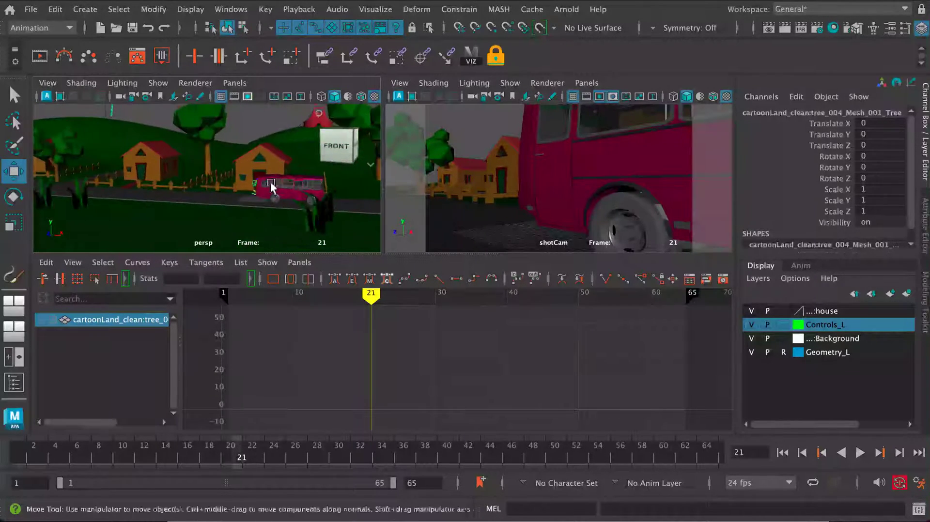
pyautogui.click(231, 9)
pyautogui.click(252, 177)
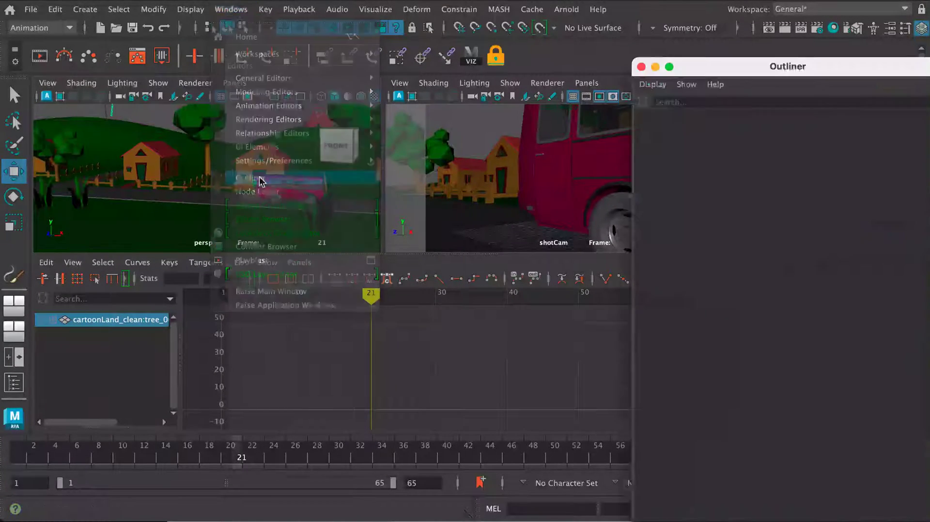
pyautogui.moveTo(685, 75); pyautogui.dragTo(382, 111)
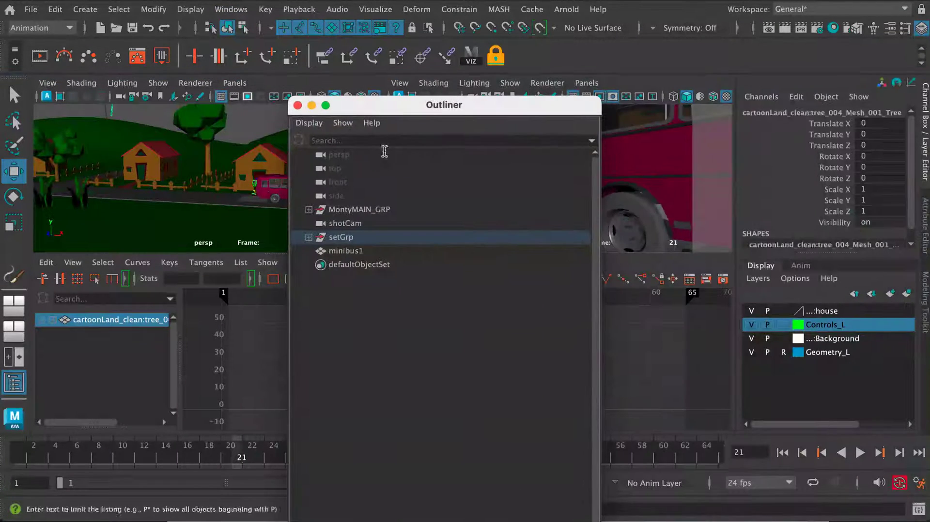
pyautogui.click(359, 250)
pyautogui.click(358, 222)
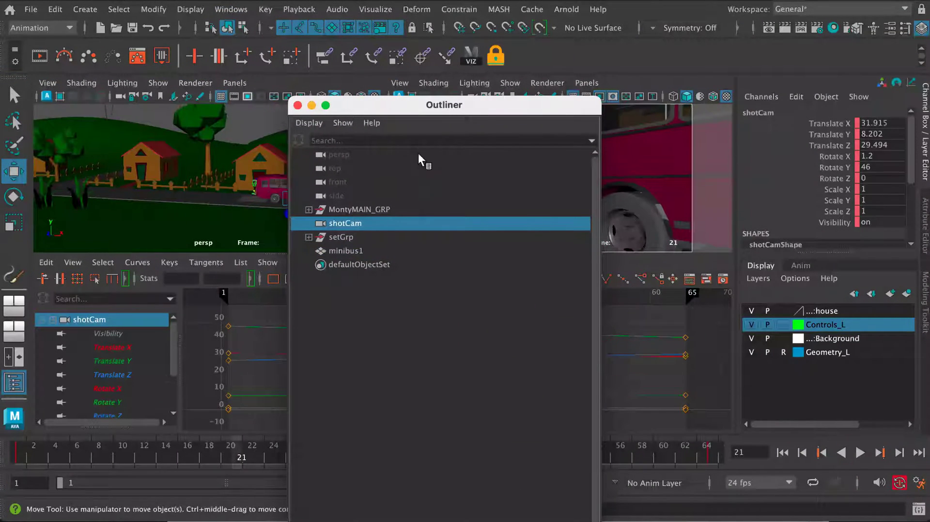
pyautogui.click(298, 106)
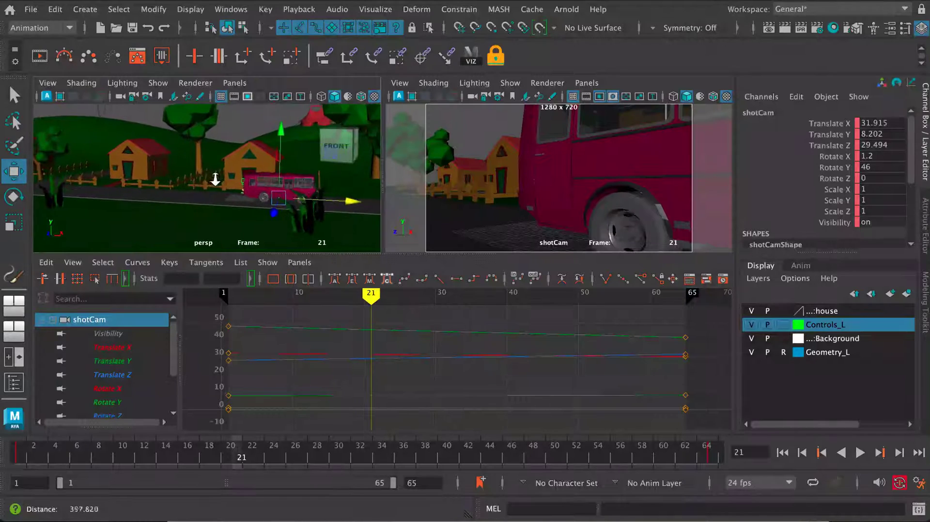
# - Display cameras in the perspective viewport and set shotCam's Scale X, Y and Z to 5
pyautogui.click(156, 83)
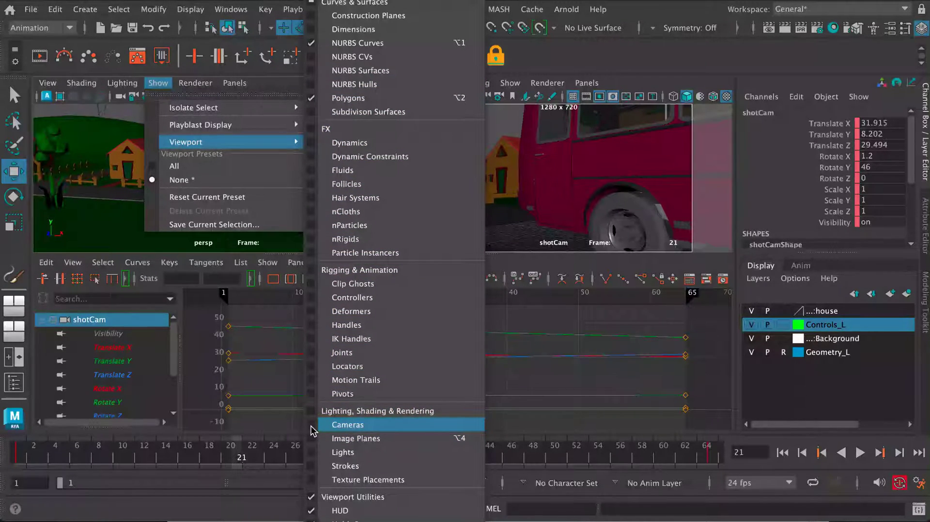
pyautogui.click(347, 425)
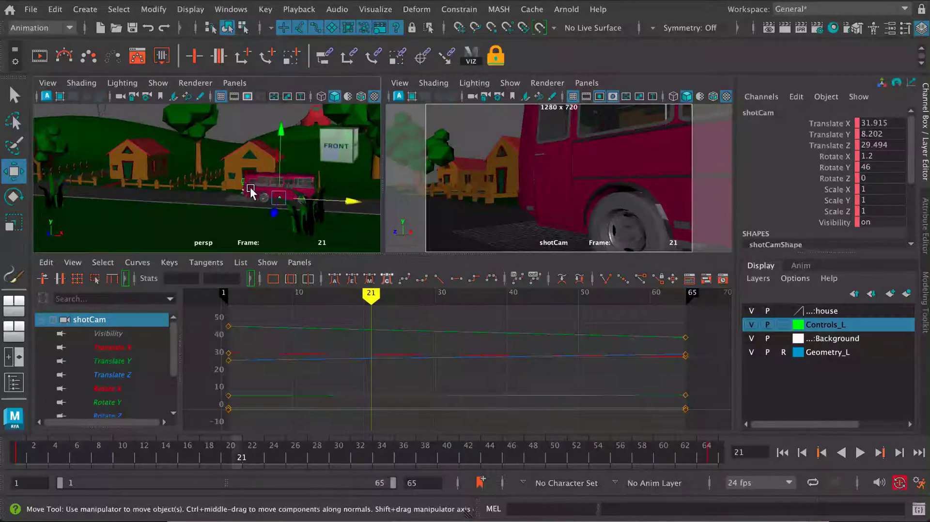
pyautogui.scroll(5, 260, 191)
pyautogui.scroll(2, 271, 204)
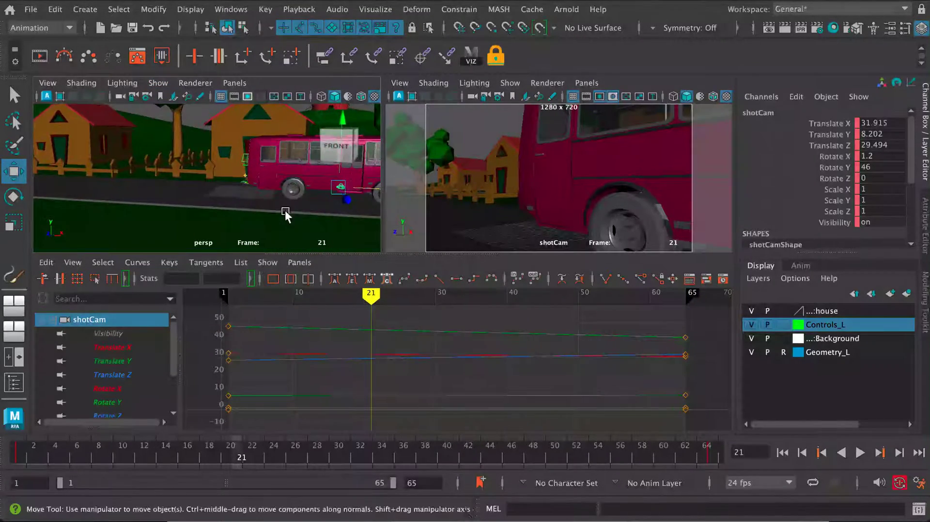
pyautogui.scroll(4, 241, 193)
pyautogui.scroll(5, 226, 201)
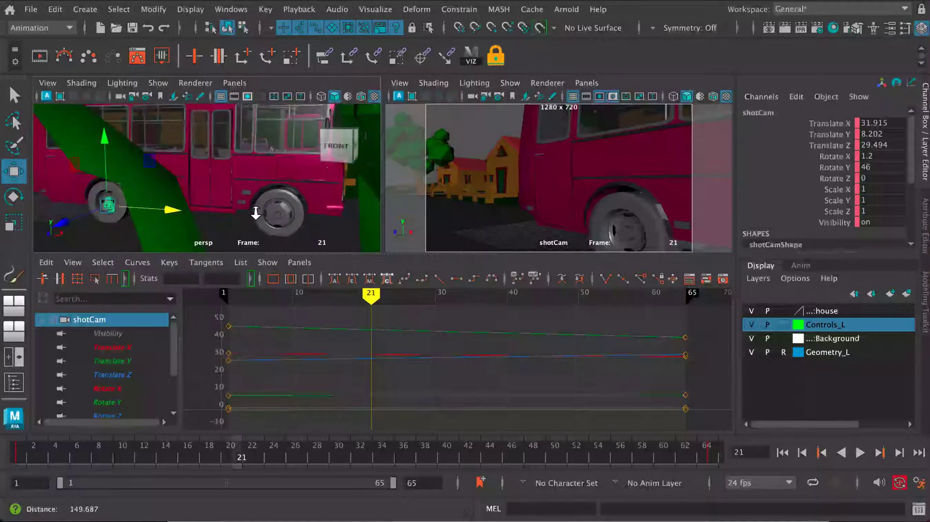
pyautogui.scroll(3, 237, 211)
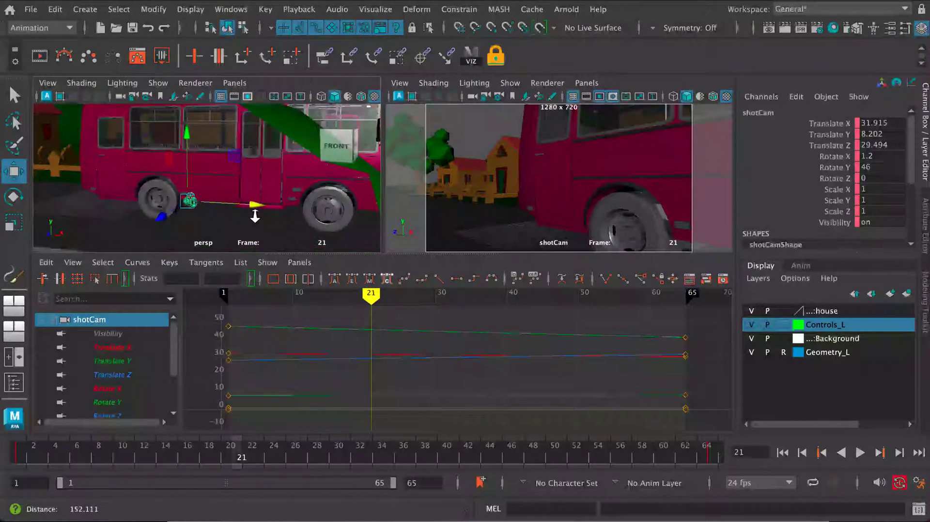
pyautogui.keyDown('alt'); pyautogui.moveTo(237, 208); pyautogui.dragTo(249, 206, button='middle'); pyautogui.keyUp('alt')
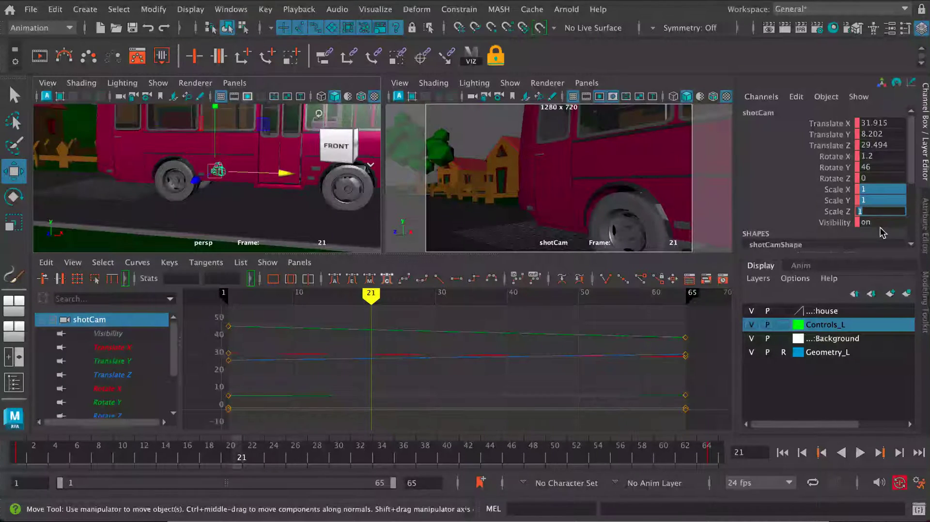
pyautogui.press('Return')
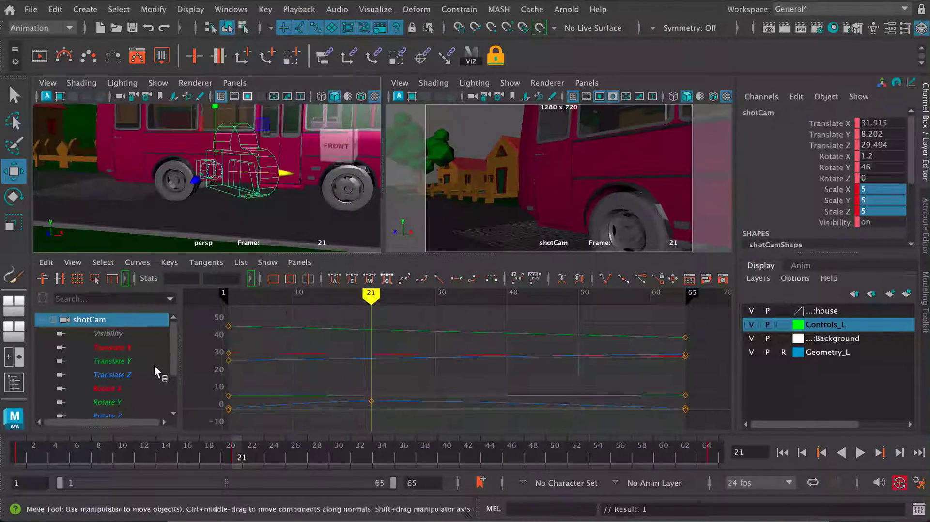
# - Delete the first and last keys on shotCam's Scale X, Scale Y and Scale Z curves
pyautogui.moveTo(170, 350); pyautogui.dragTo(169, 391)
pyautogui.click(144, 374)
pyautogui.keyDown('shift'); pyautogui.click(144, 400); pyautogui.keyUp('shift')
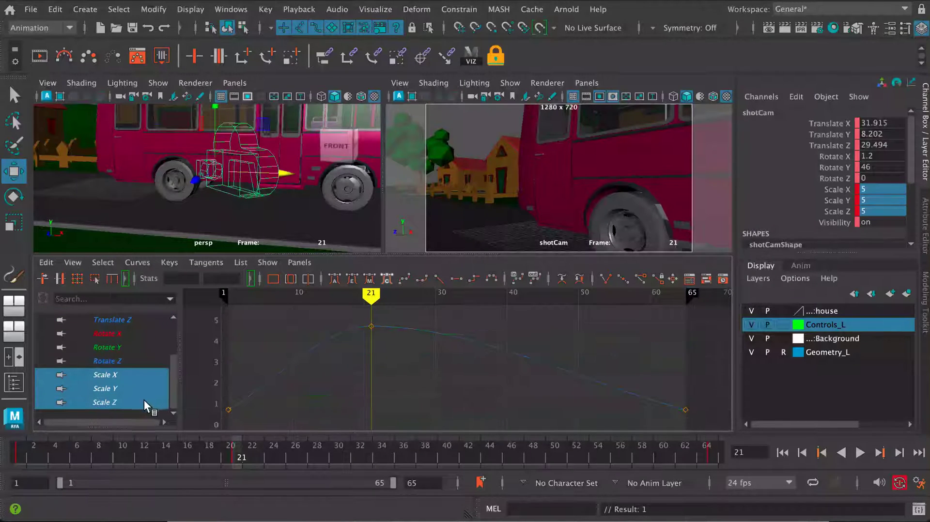
pyautogui.scroll(-3, 414, 359)
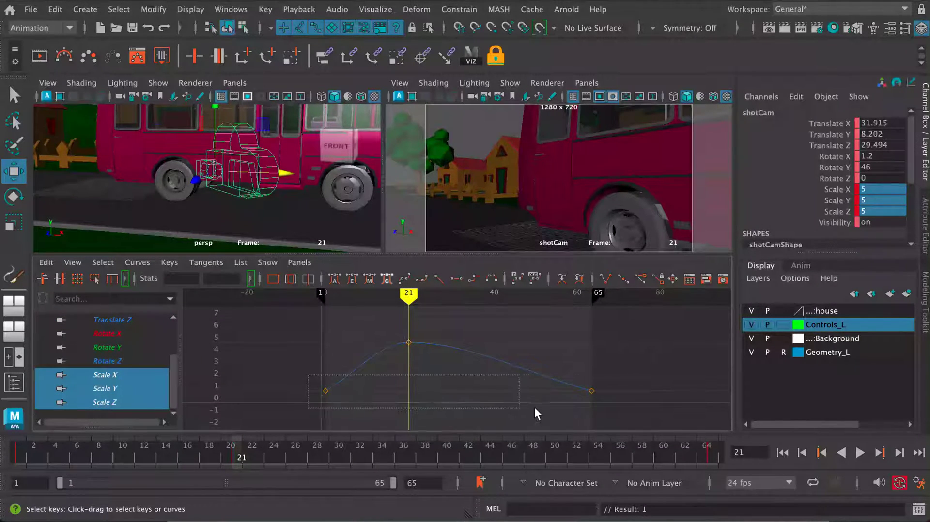
pyautogui.moveTo(536, 414); pyautogui.dragTo(635, 428)
pyautogui.press('Delete')
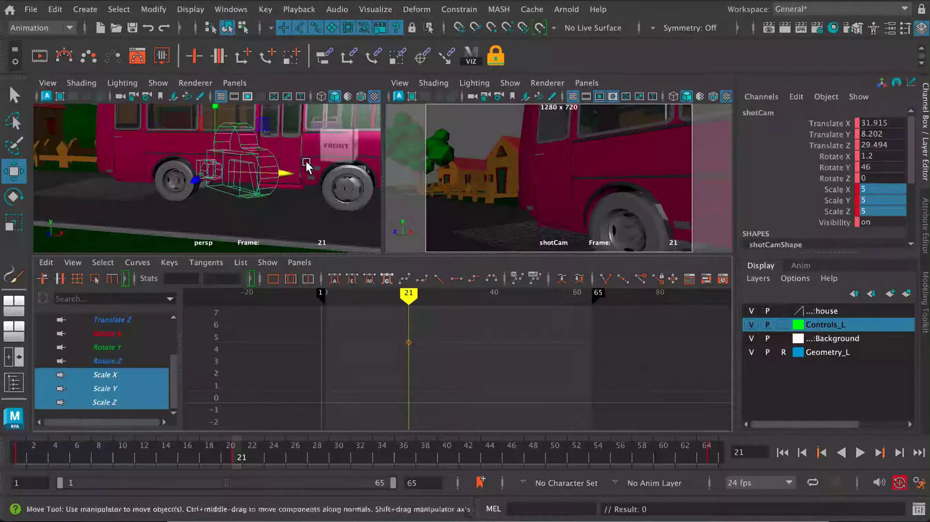
# - Examine the existing camera move and bus pass in the perspective view and through shotCam, ending on frame 21
pyautogui.press('space')
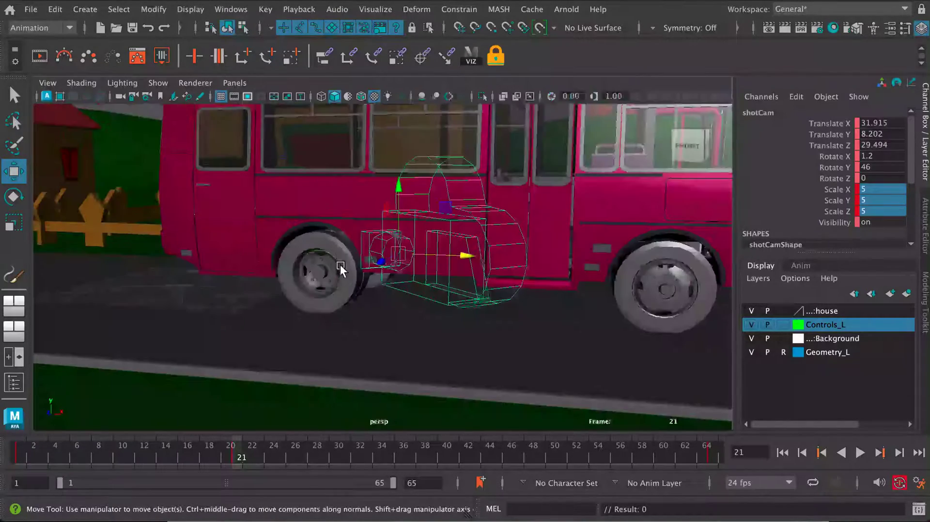
pyautogui.keyDown('alt'); pyautogui.moveTo(336, 180); pyautogui.dragTo(213, 414); pyautogui.keyUp('alt')
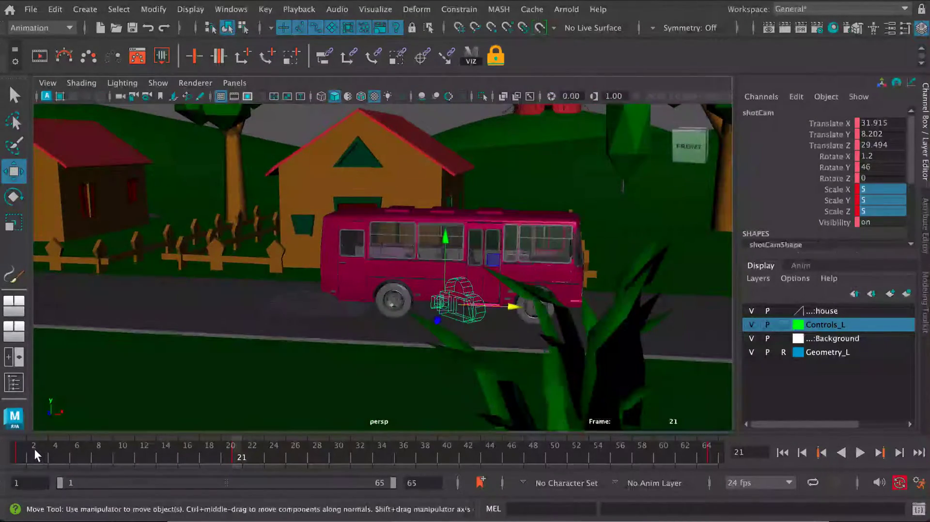
pyautogui.moveTo(34, 450); pyautogui.dragTo(717, 426)
pyautogui.press('e')
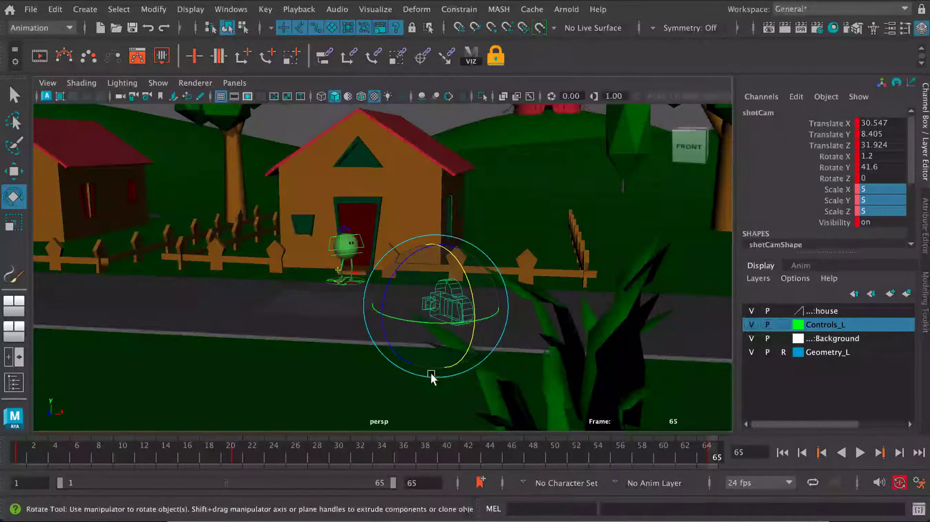
pyautogui.moveTo(322, 447); pyautogui.dragTo(537, 443)
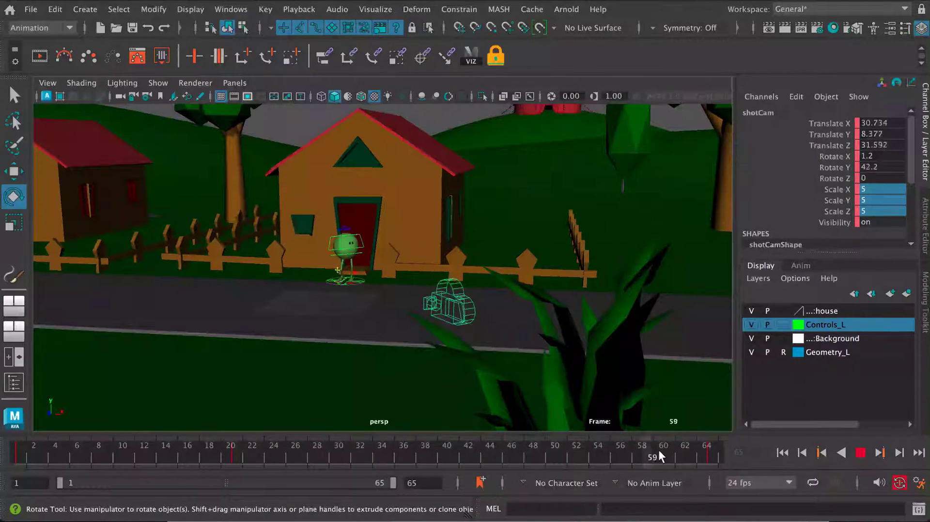
pyautogui.press('space')
pyautogui.press('space')
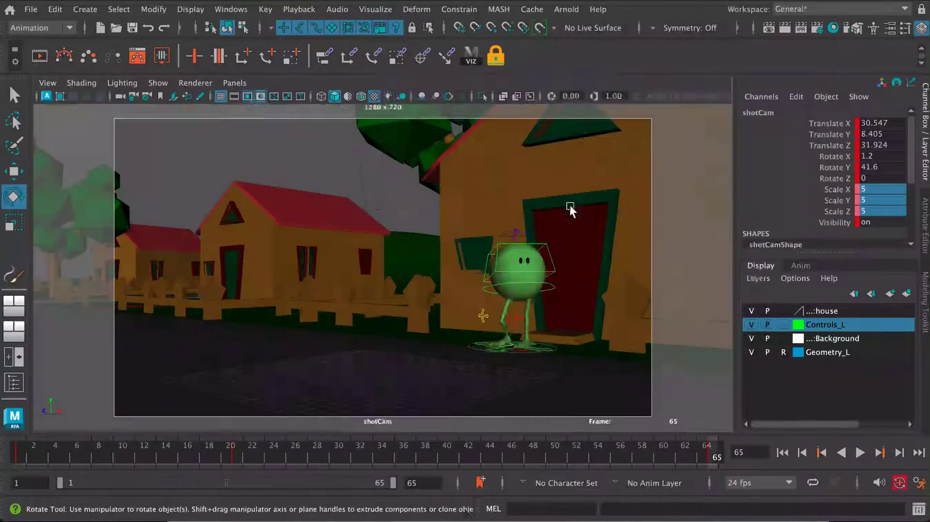
pyautogui.click(860, 453)
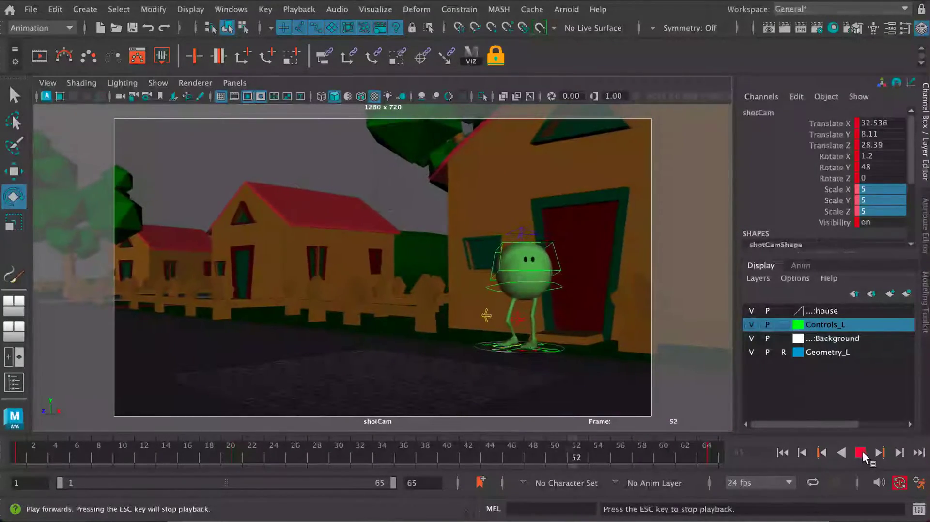
pyautogui.click(861, 453)
pyautogui.moveTo(359, 453); pyautogui.dragTo(237, 459)
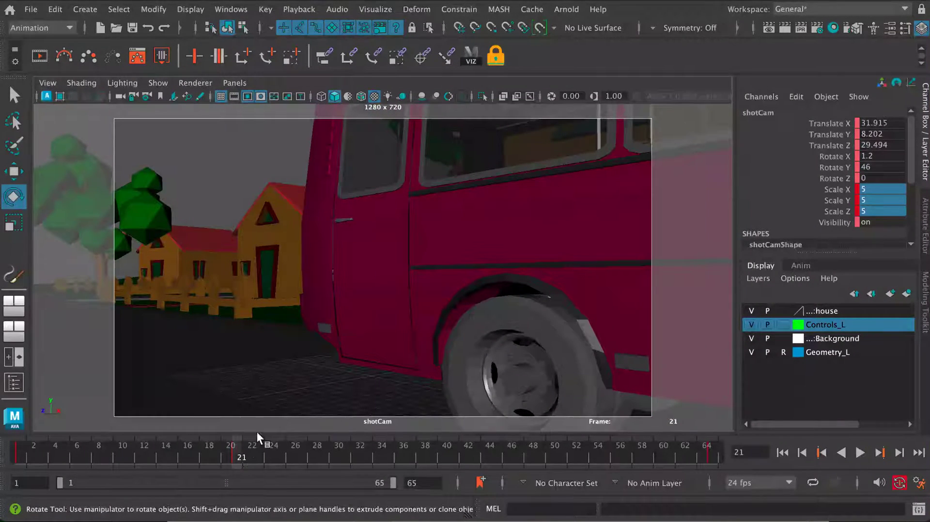
# - Tilt shotCam up at frame 23, keying its Rotate X at 4
pyautogui.press('space')
pyautogui.press('space')
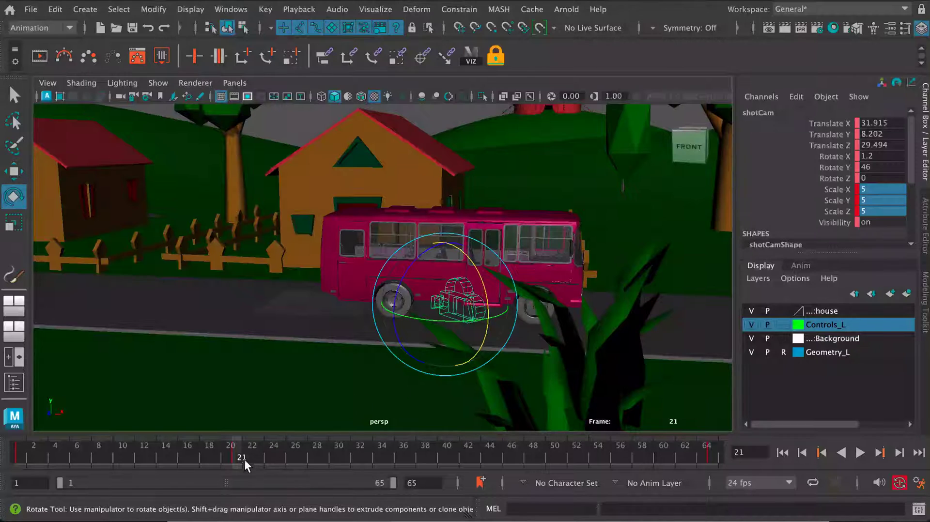
pyautogui.moveTo(245, 461); pyautogui.dragTo(255, 458)
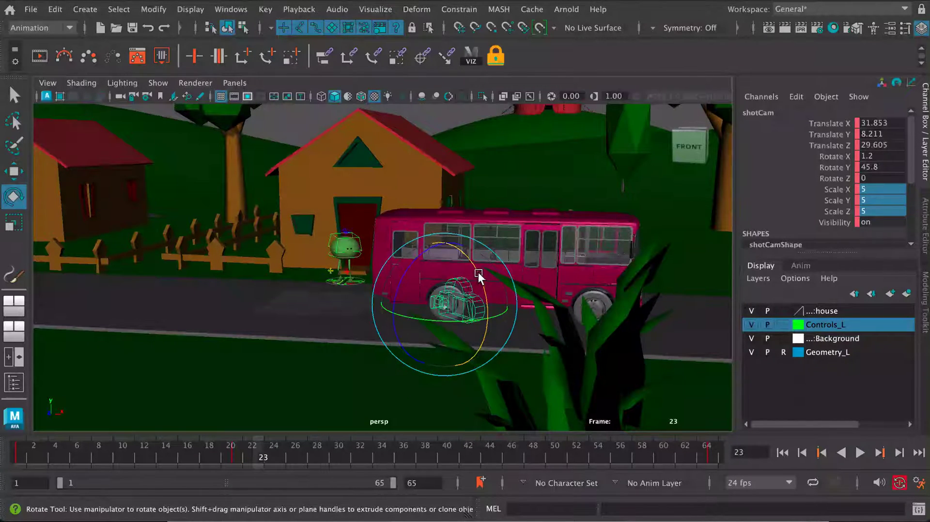
pyautogui.moveTo(479, 273); pyautogui.dragTo(480, 298)
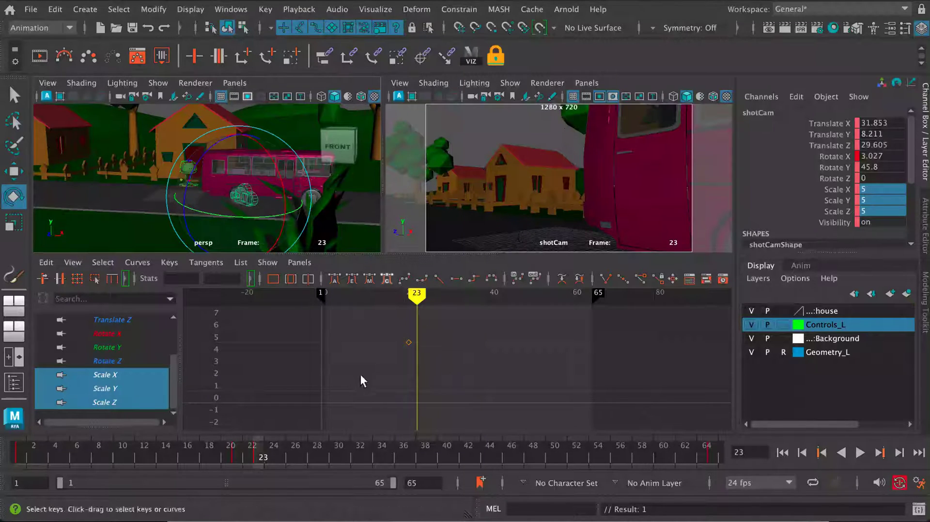
pyautogui.moveTo(239, 455); pyautogui.dragTo(258, 458)
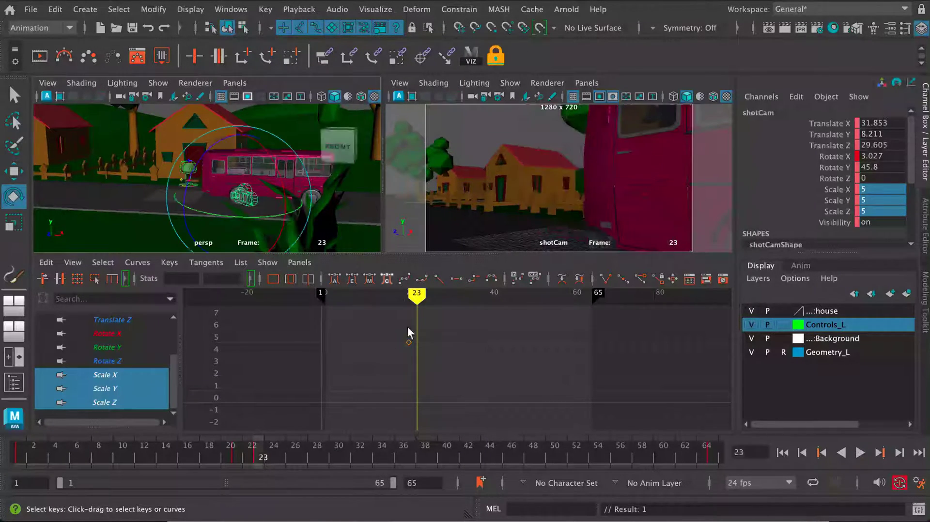
pyautogui.moveTo(284, 189); pyautogui.dragTo(273, 245)
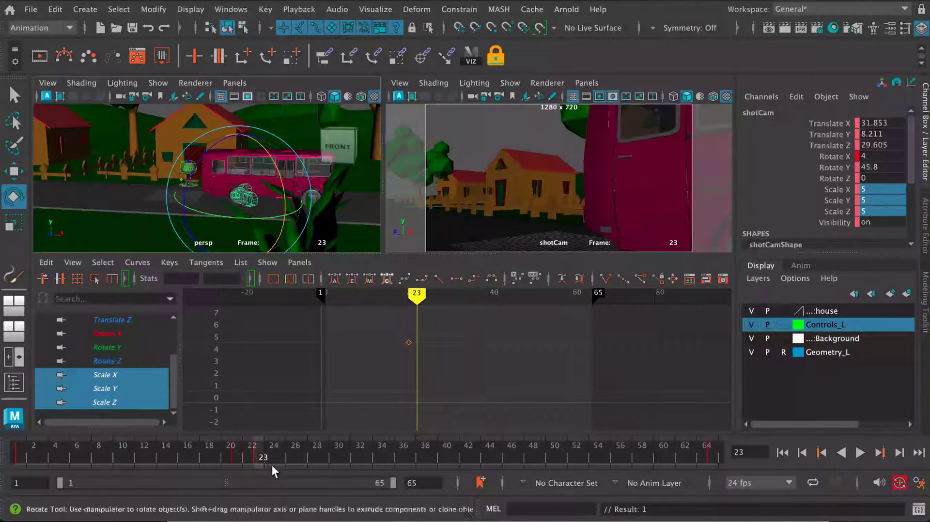
# - Tilt shotCam back down at frame 25, keying its Rotate X at about 1.1
pyautogui.moveTo(272, 463); pyautogui.dragTo(285, 457)
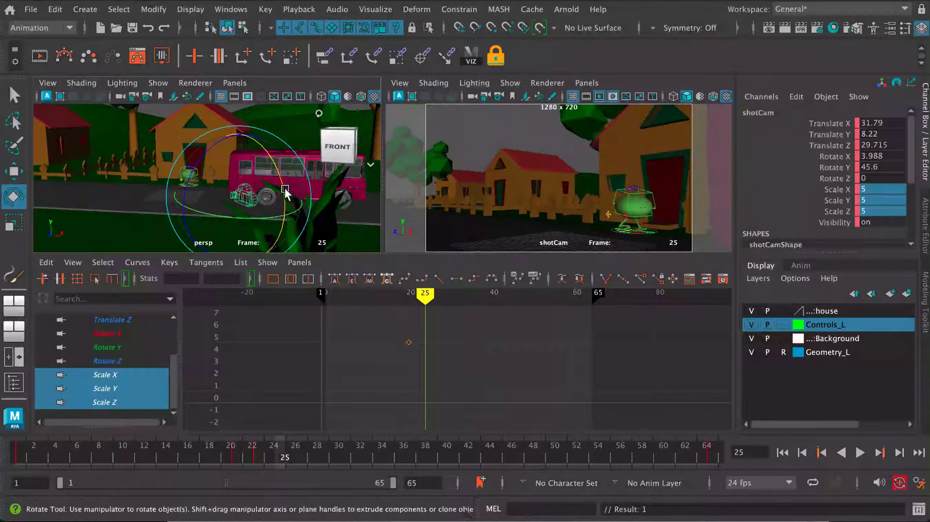
pyautogui.moveTo(284, 187); pyautogui.dragTo(284, 185)
pyautogui.click(287, 458)
# - Key shotCam's Rotate X at about 2.1 on frame 27 and about 0.93 on frame 30
pyautogui.moveTo(287, 457); pyautogui.dragTo(301, 455)
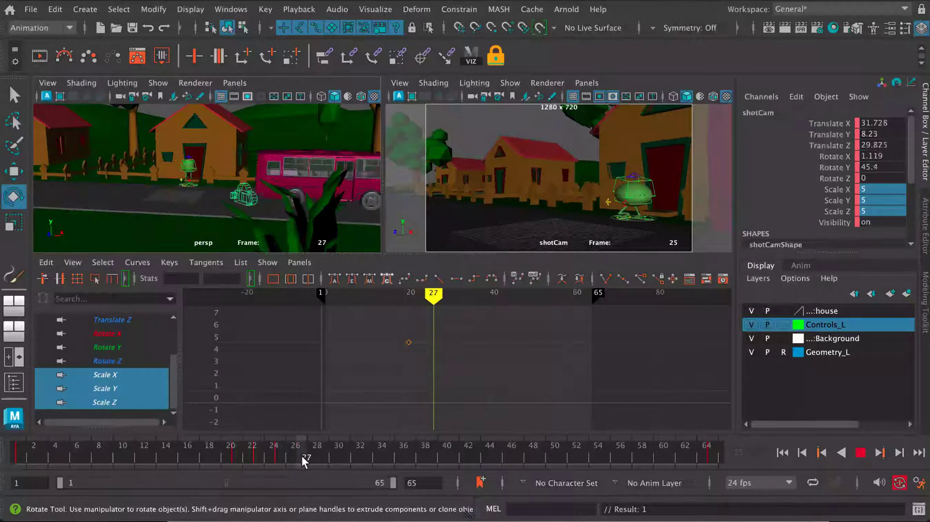
pyautogui.moveTo(279, 183); pyautogui.dragTo(280, 174)
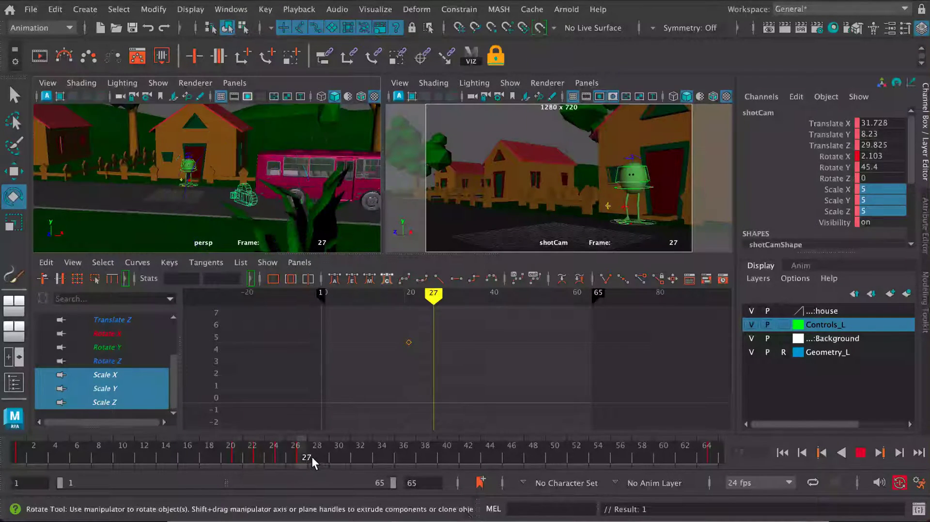
pyautogui.moveTo(312, 457); pyautogui.dragTo(335, 460)
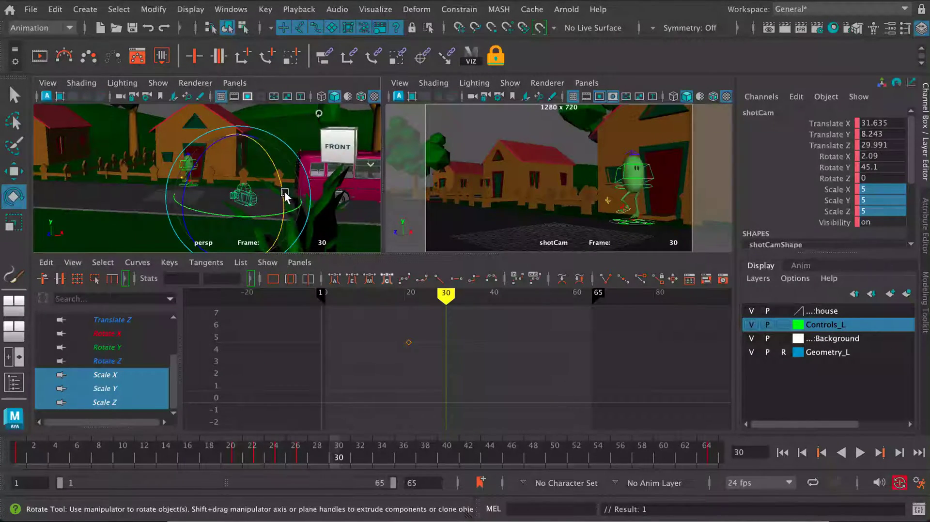
pyautogui.moveTo(288, 196); pyautogui.dragTo(289, 199)
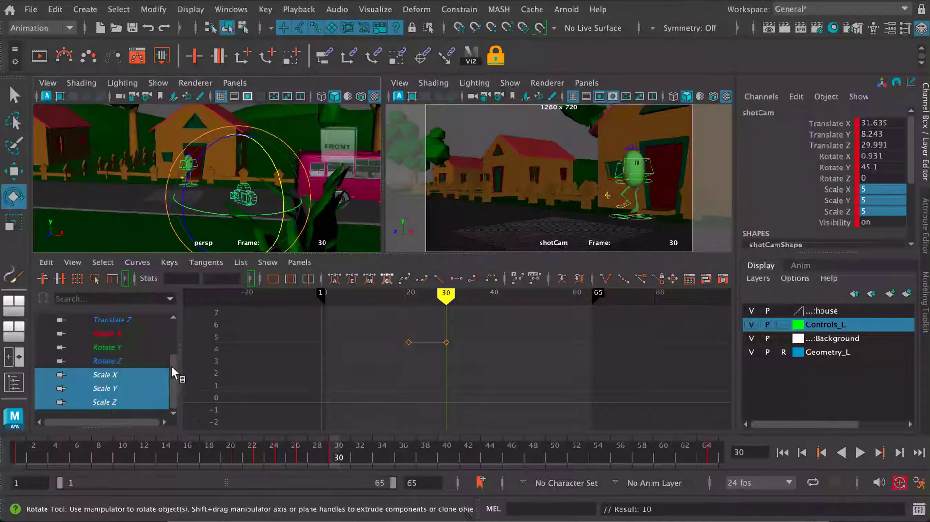
# - Inspect shotCam's Rotate X curve, clear the selection and review the camera shake full-size through shotCam
pyautogui.click(153, 334)
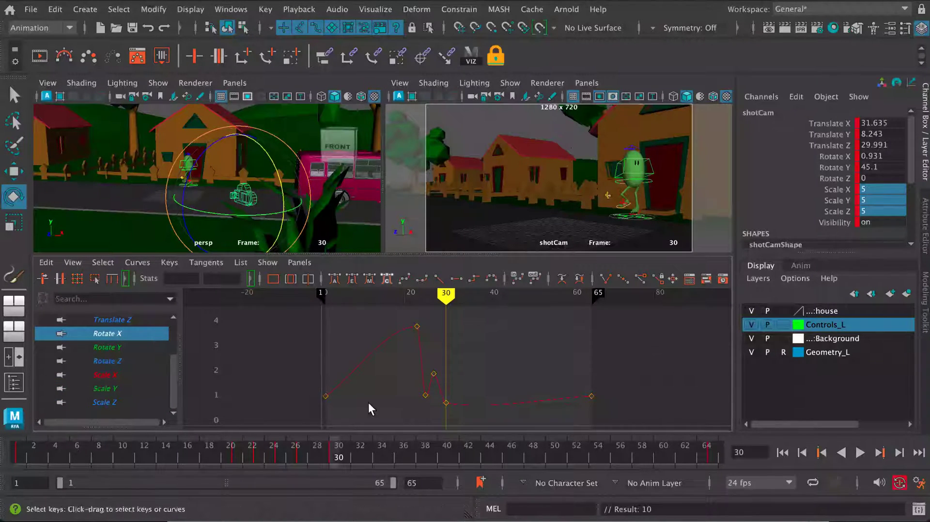
pyautogui.moveTo(303, 456)
pyautogui.mouseDown()
pyautogui.moveTo(198, 462)
pyautogui.moveTo(229, 453)
pyautogui.moveTo(360, 463)
pyautogui.mouseUp()
pyautogui.click(480, 134)
pyautogui.press('space')
pyautogui.hotkey('alt', 'v')
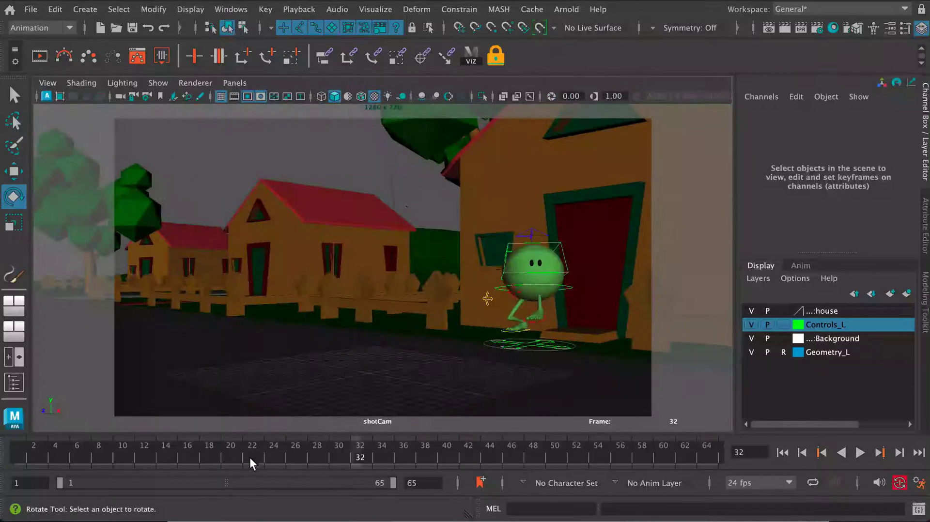
# - Play the shot from frame 1 through shotCam, then scrub back to frame 26 to review the camera shake
pyautogui.moveTo(340, 459); pyautogui.dragTo(7, 461)
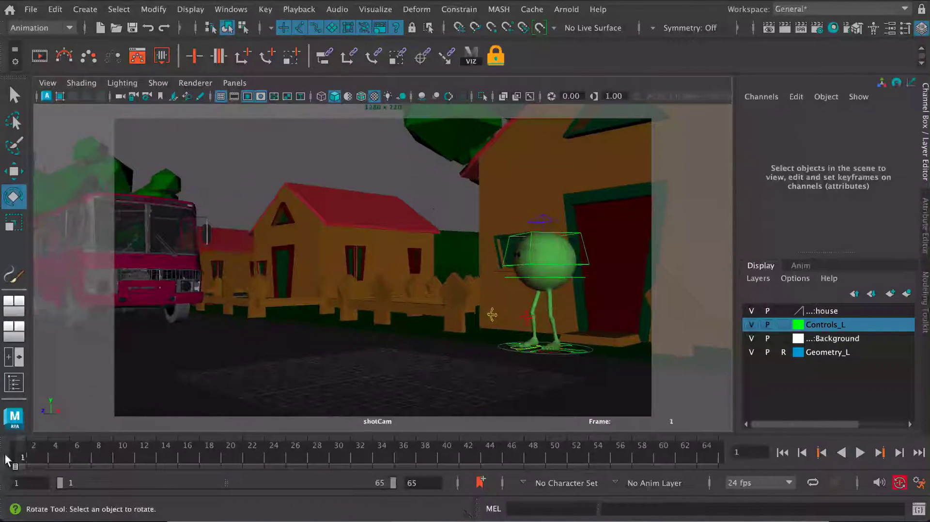
pyautogui.click(862, 452)
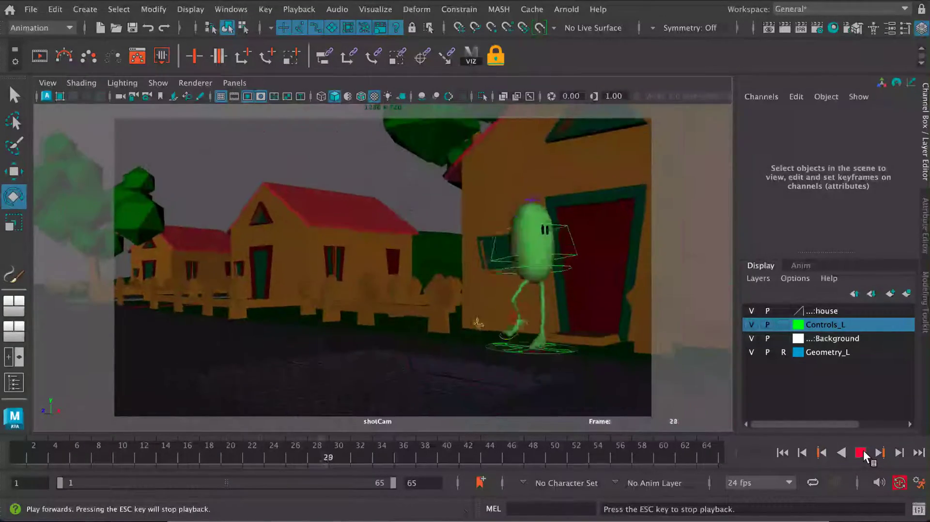
pyautogui.click(861, 453)
pyautogui.moveTo(387, 442); pyautogui.dragTo(295, 456)
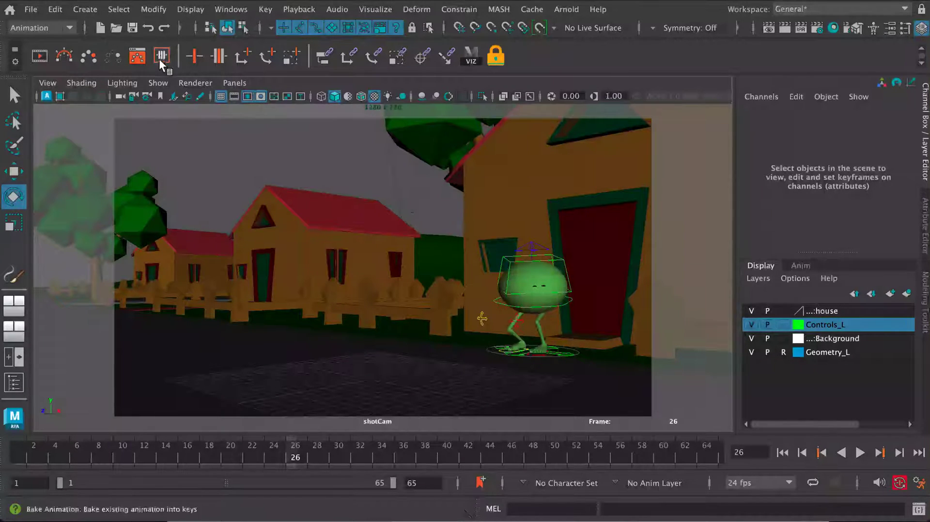
# - Select the shotCam camera and isolate its Rotate X curve in the Graph Editor
pyautogui.click(118, 95)
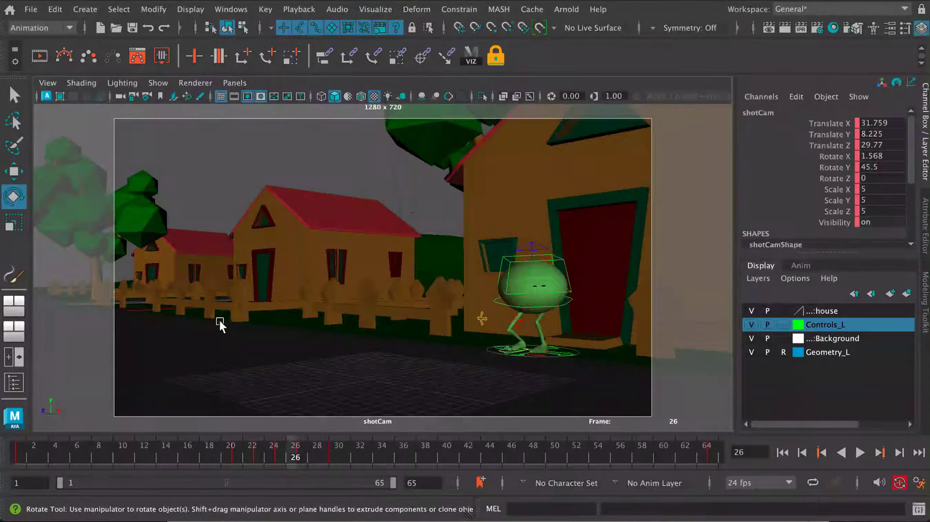
pyautogui.press('space')
pyautogui.click(274, 373)
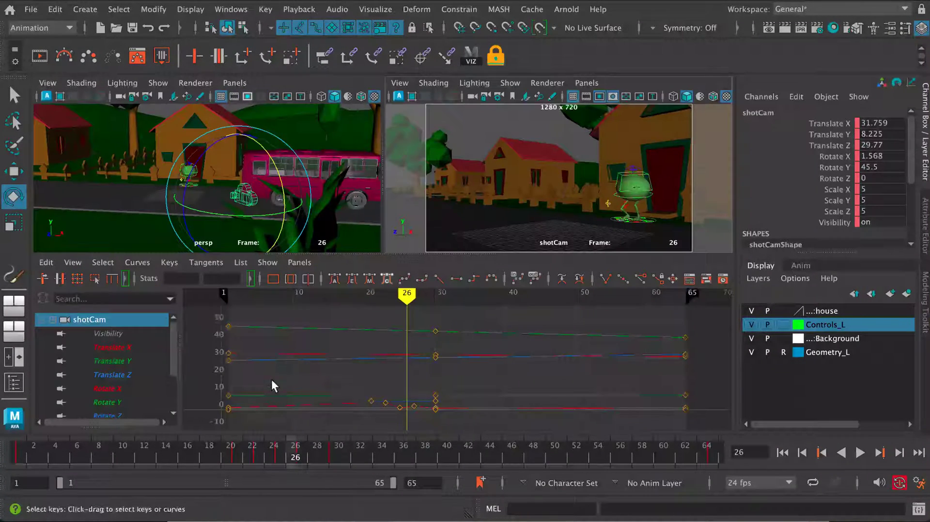
pyautogui.click(132, 388)
# - Lower shotCam's Rotate X key at frame 21 to about 0.99 so the shake starts from the resting angle
pyautogui.moveTo(248, 461); pyautogui.dragTo(198, 461)
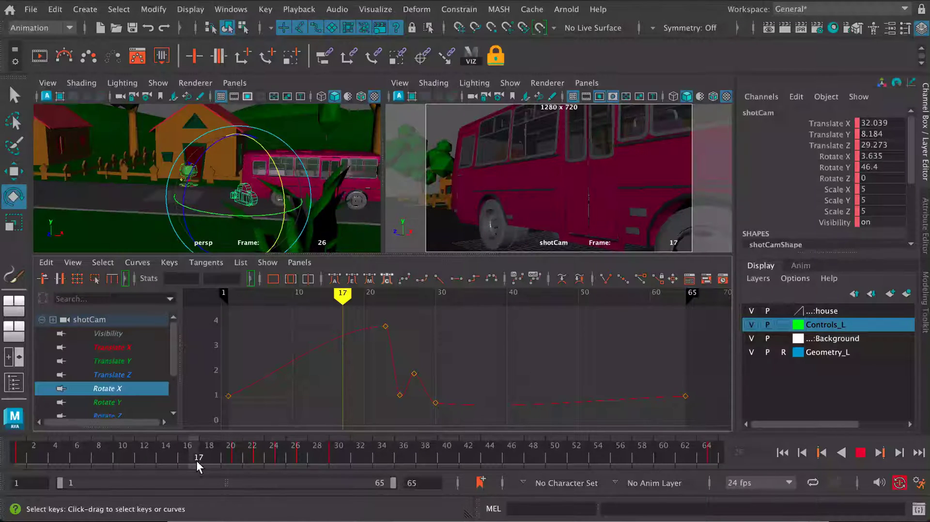
pyautogui.moveTo(196, 461); pyautogui.dragTo(239, 459)
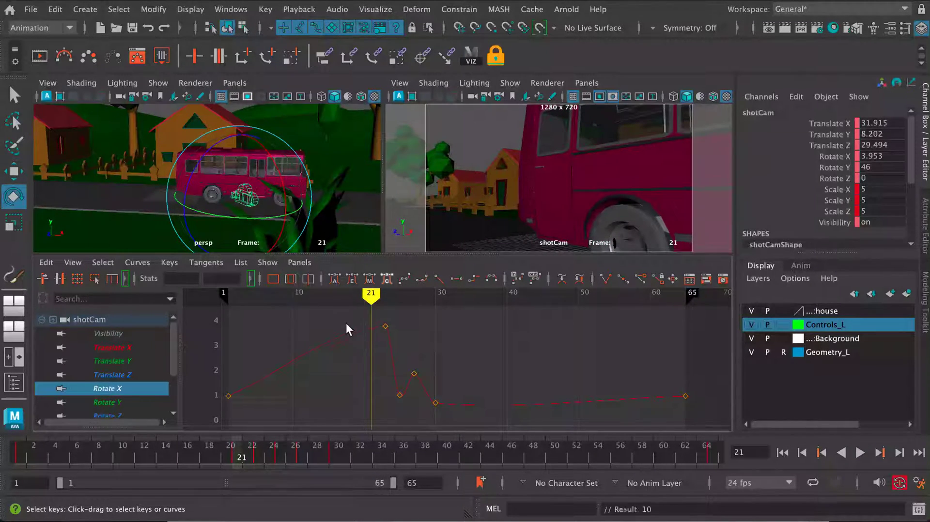
pyautogui.moveTo(370, 348); pyautogui.dragTo(370, 350)
pyautogui.keyDown('shift'); pyautogui.moveTo(371, 350); pyautogui.dragTo(373, 410, button='middle'); pyautogui.keyUp('shift')
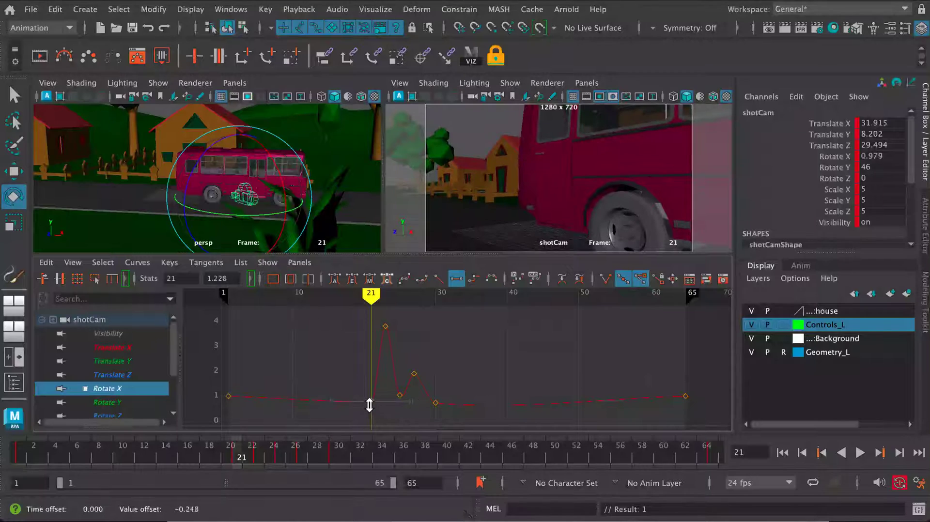
# - Lower shotCam's Rotate X key at frame 23 to about 2.7 and its frame 25 key to about -0.18
pyautogui.moveTo(242, 455); pyautogui.dragTo(261, 457)
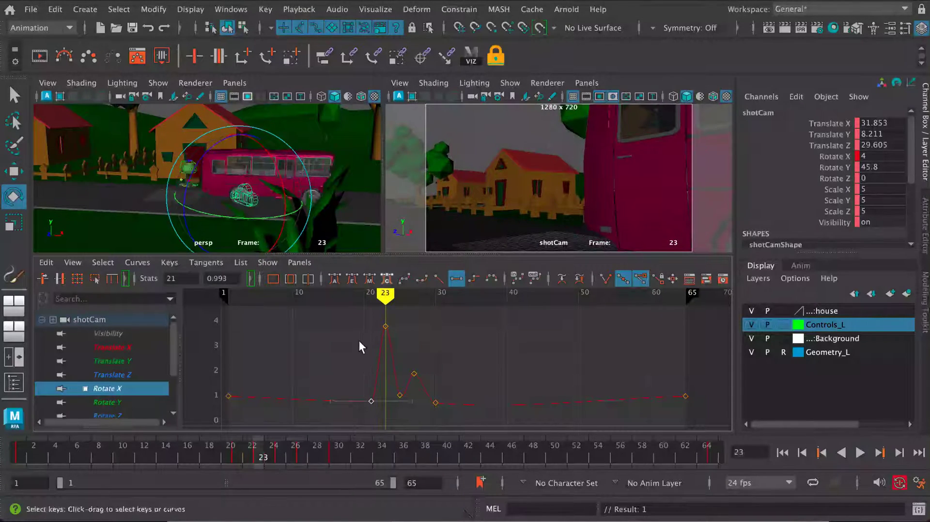
pyautogui.moveTo(393, 340); pyautogui.dragTo(394, 342)
pyautogui.keyDown('shift'); pyautogui.moveTo(394, 342); pyautogui.dragTo(393, 377, button='middle'); pyautogui.keyUp('shift')
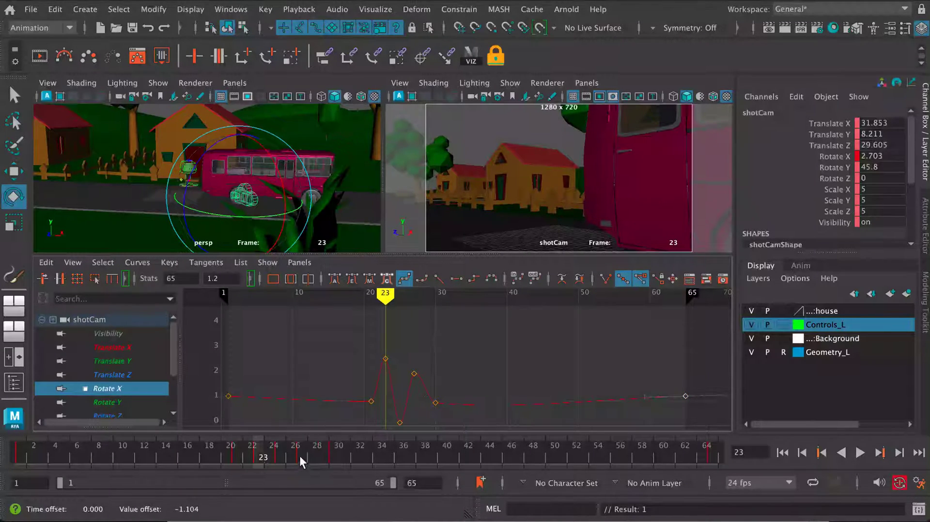
pyautogui.moveTo(247, 453); pyautogui.dragTo(283, 453)
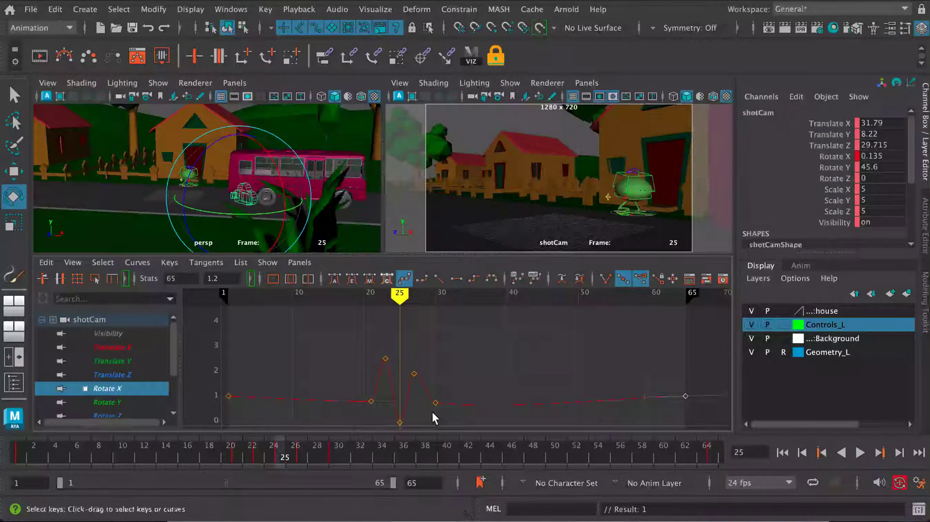
pyautogui.press('f')
pyautogui.moveTo(416, 404); pyautogui.dragTo(414, 410, button='middle')
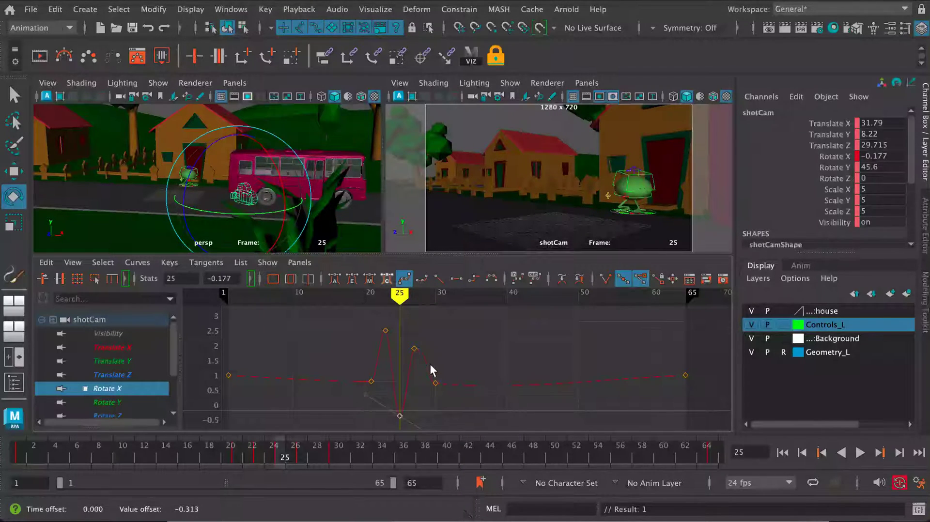
# - Raise shotCam's Rotate X key at frame 30 slightly and its frame 27 key to about 2.28
pyautogui.moveTo(419, 368); pyautogui.dragTo(440, 404)
pyautogui.click(422, 352)
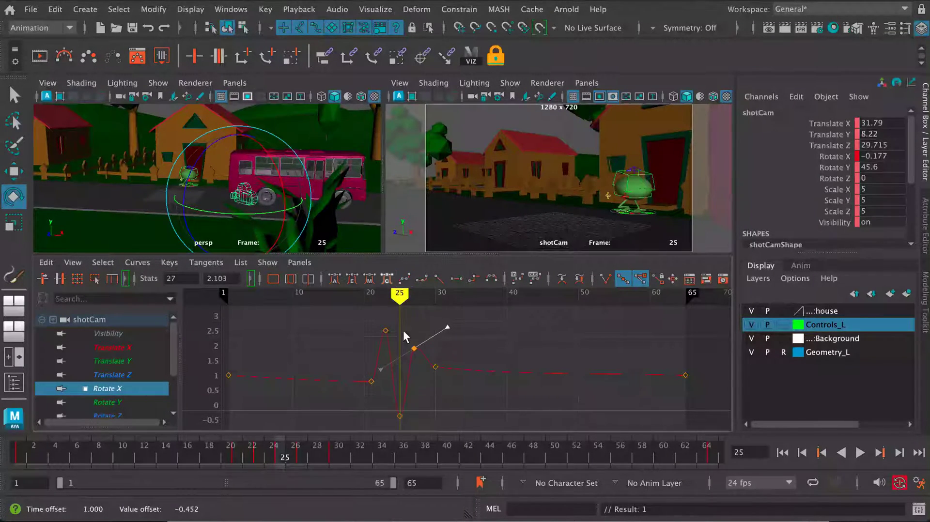
# - Play the shot through shotCam, full-size and beside the Rotate X curve, to review the adjusted camera shake
pyautogui.press('space')
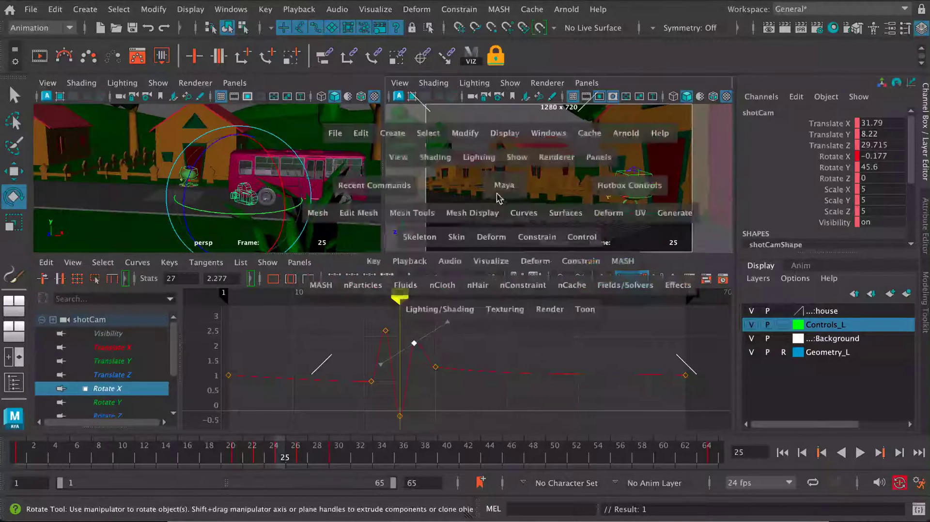
pyautogui.moveTo(304, 455); pyautogui.dragTo(87, 453)
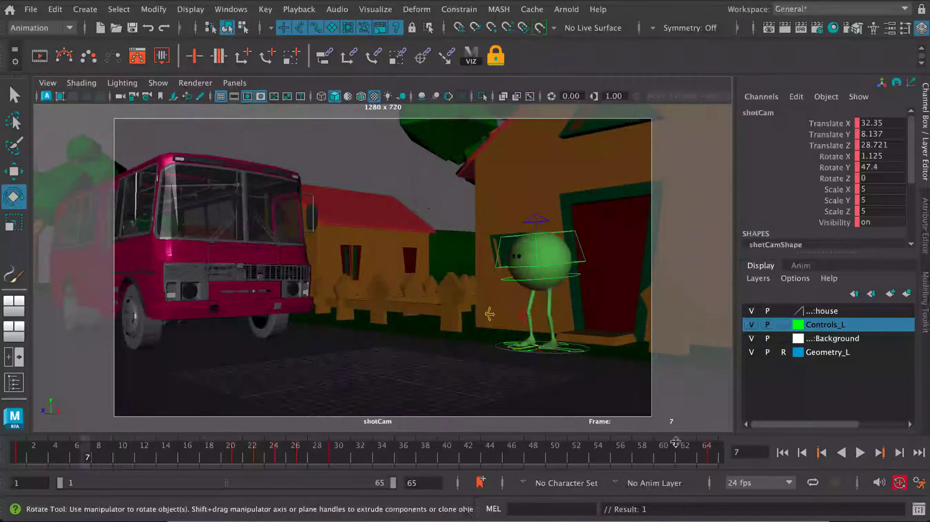
pyautogui.click(858, 453)
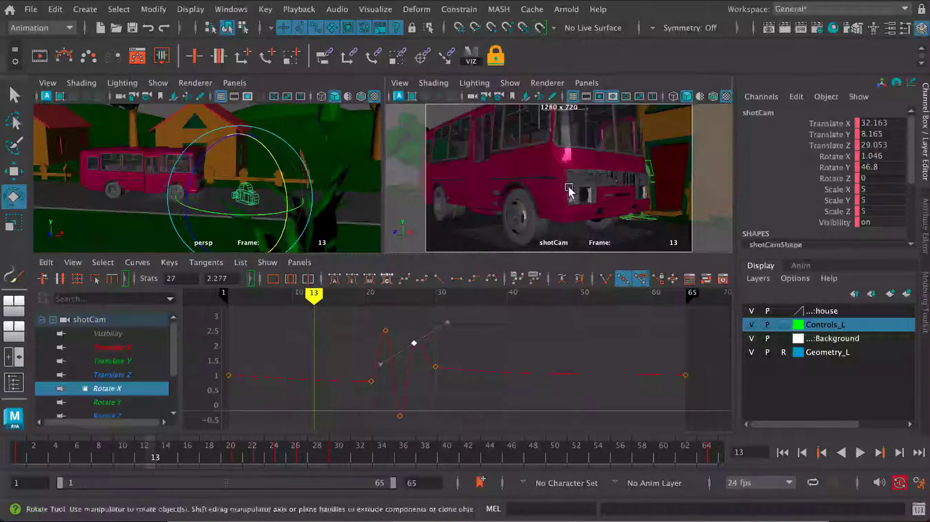
pyautogui.click(861, 453)
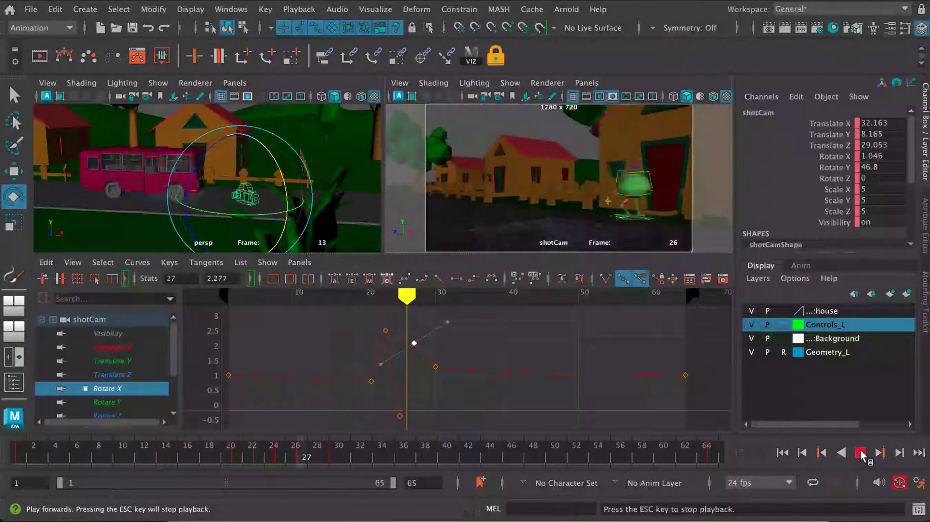